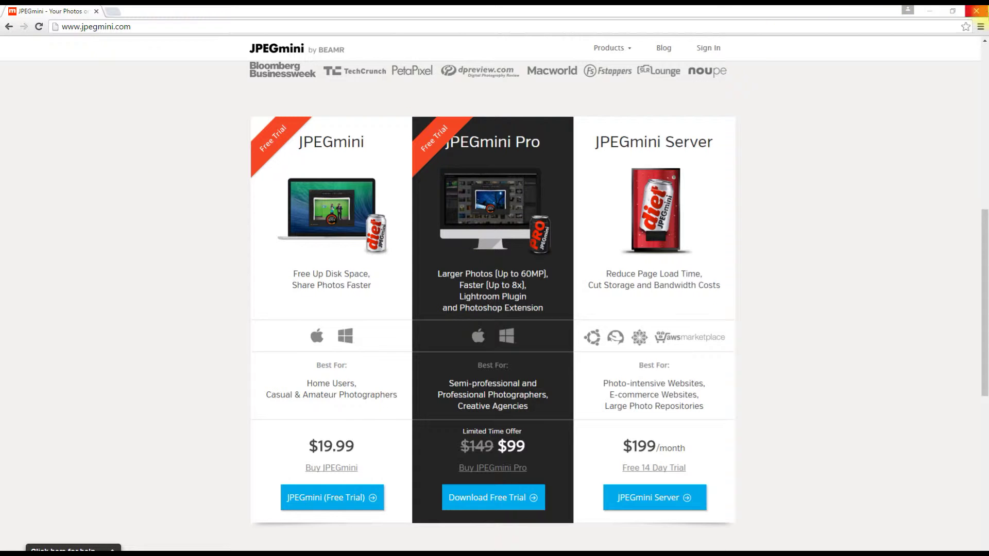
- Close the browser and bring up File Explorer on the Jpeg Mini Review folder
{"action": "left_click", "coordinate": [976, 10]}
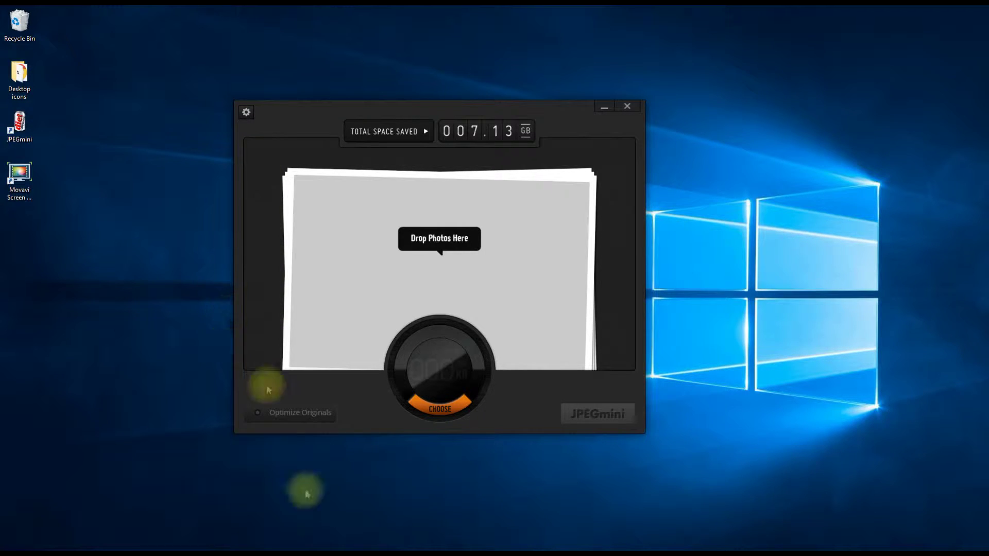
{"action": "mouse_move", "coordinate": [332, 549]}
{"action": "left_click", "coordinate": [367, 548]}
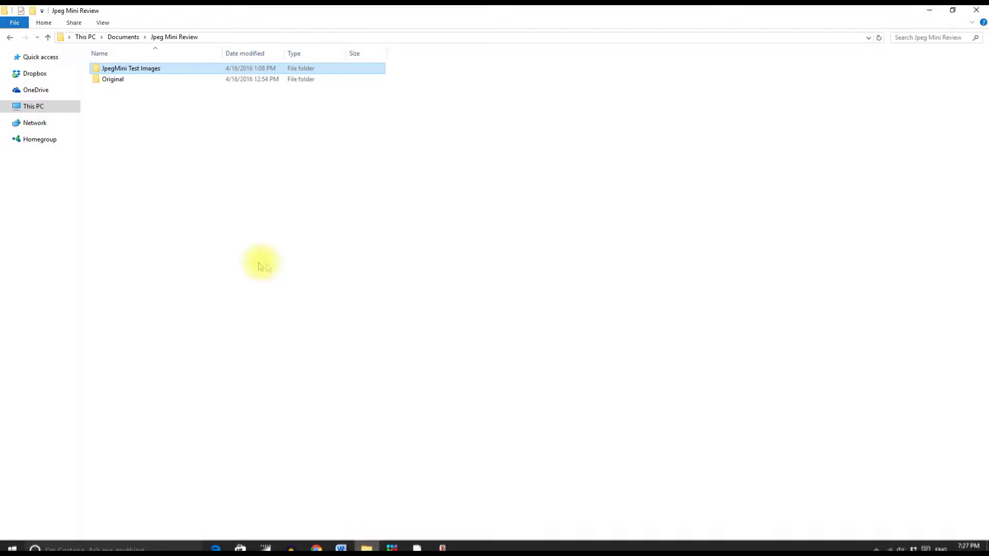
- Check the original IMG_0316 file size in Original > LR, then return to Original
{"action": "double_click", "coordinate": [121, 79]}
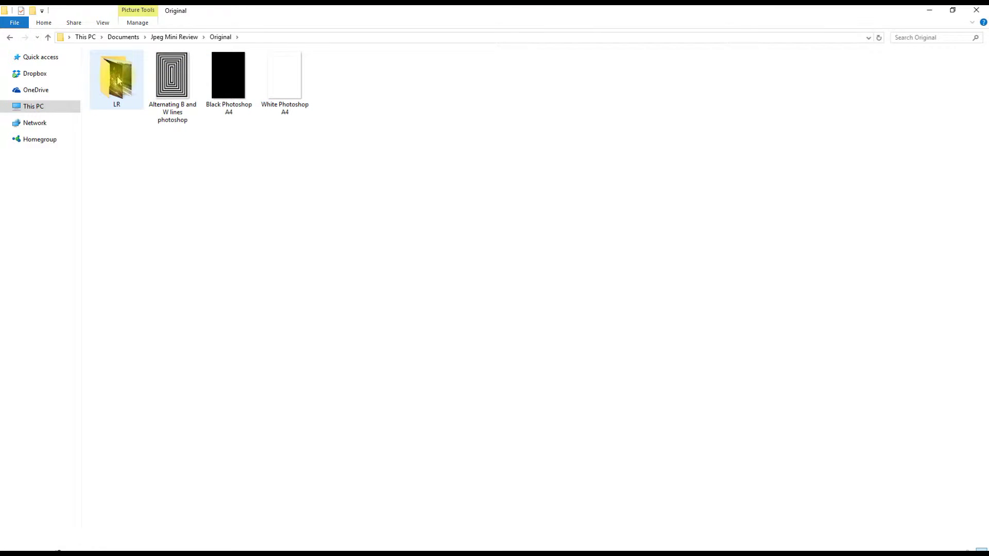
{"action": "double_click", "coordinate": [118, 78]}
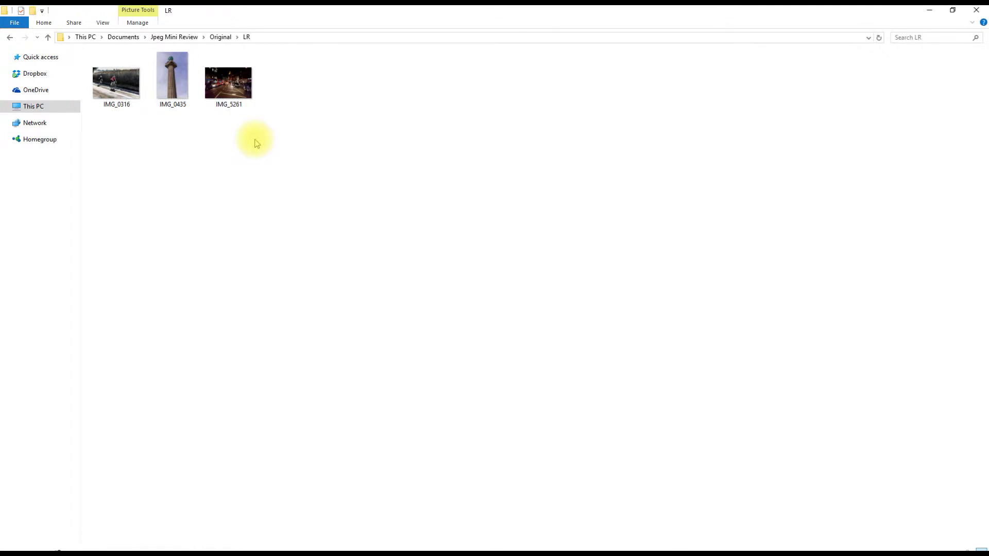
{"action": "left_click", "coordinate": [119, 88]}
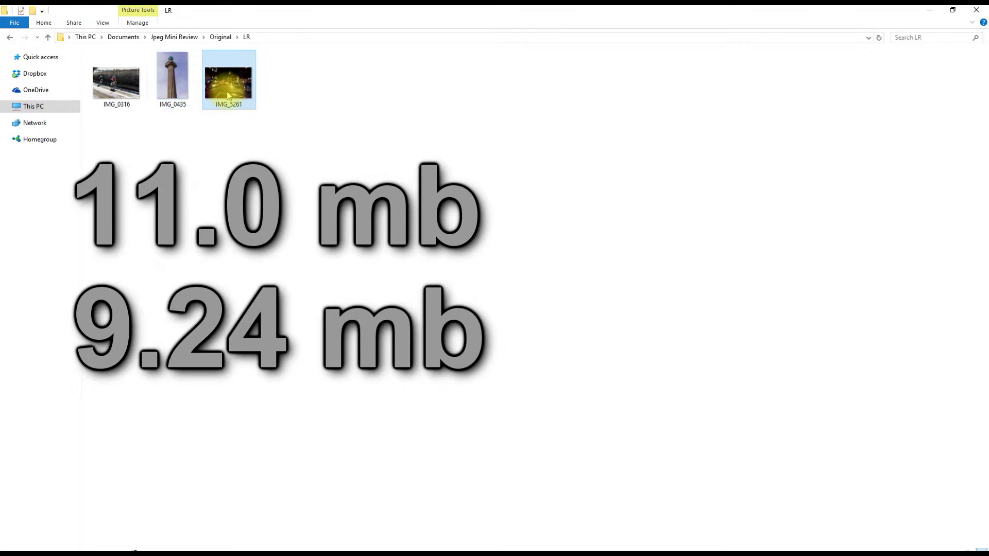
{"action": "left_click", "coordinate": [220, 37]}
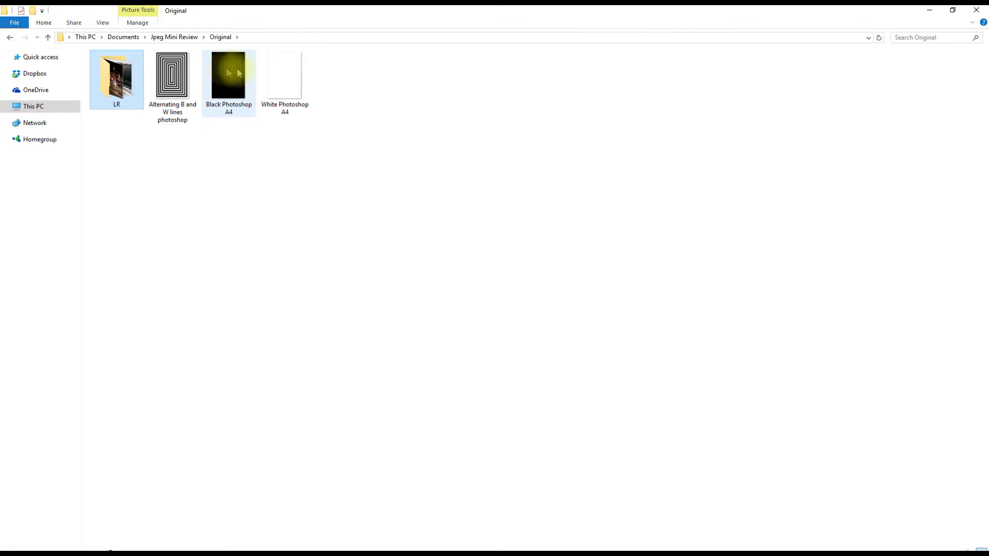
- Check the sizes of the striped, black and white test images, then minimise Explorer
{"action": "mouse_move", "coordinate": [236, 69]}
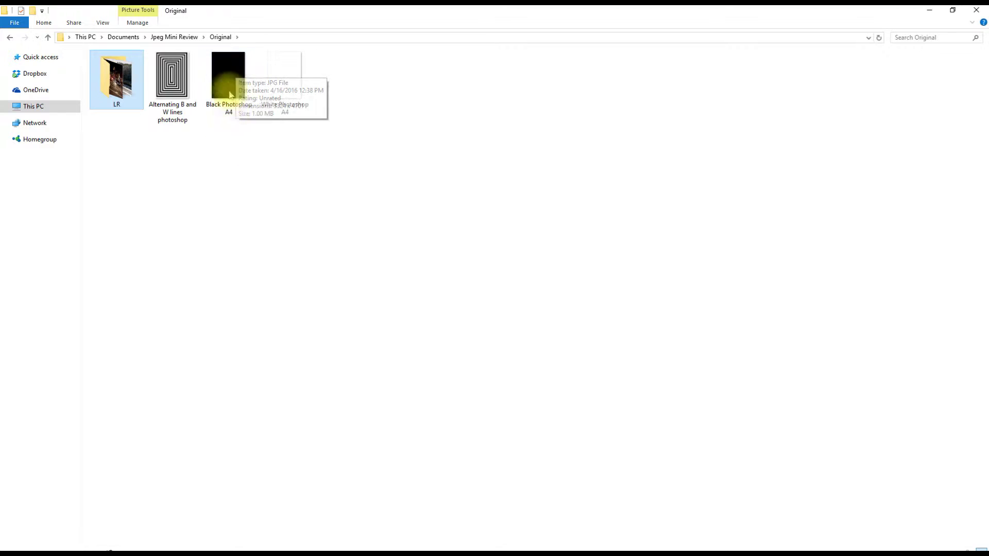
{"action": "mouse_move", "coordinate": [283, 75]}
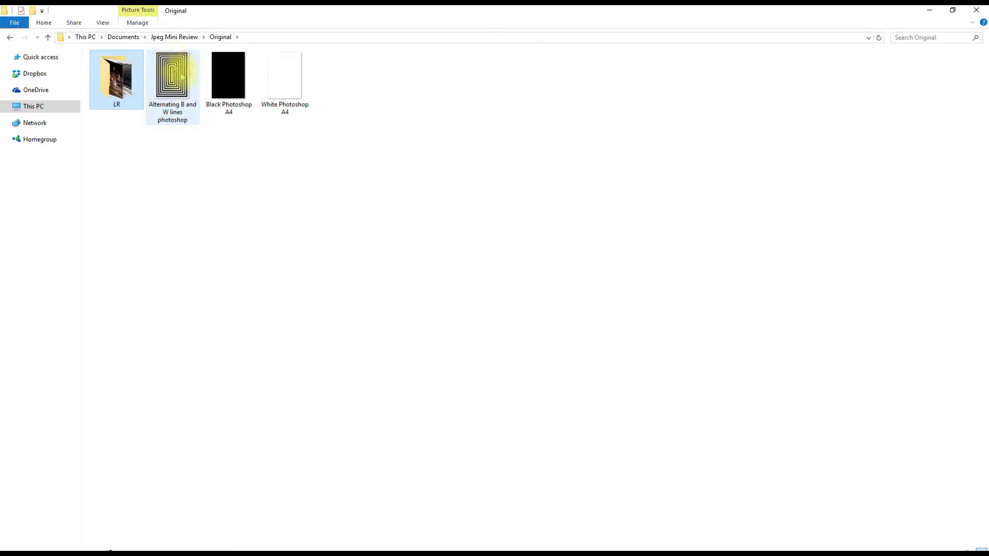
{"action": "mouse_move", "coordinate": [181, 77]}
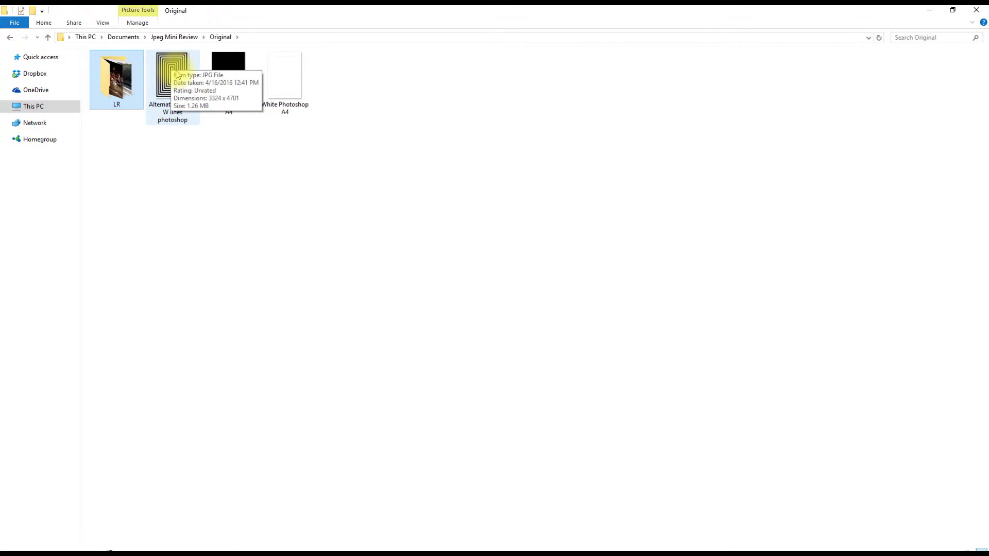
{"action": "left_click", "coordinate": [952, 10]}
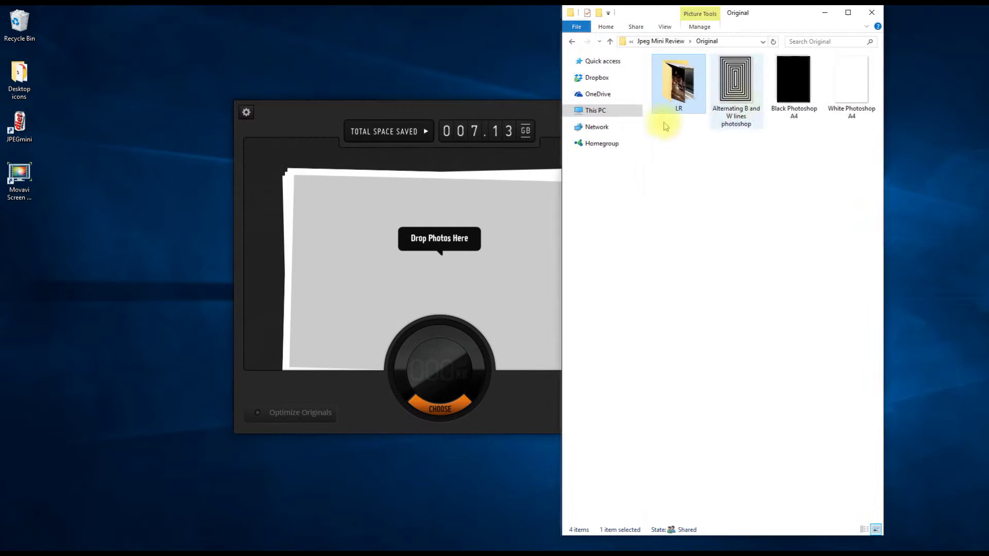
- Navigate to the JpegMini Test Images > LR folder
{"action": "double_click", "coordinate": [680, 83]}
{"action": "left_click", "coordinate": [707, 41]}
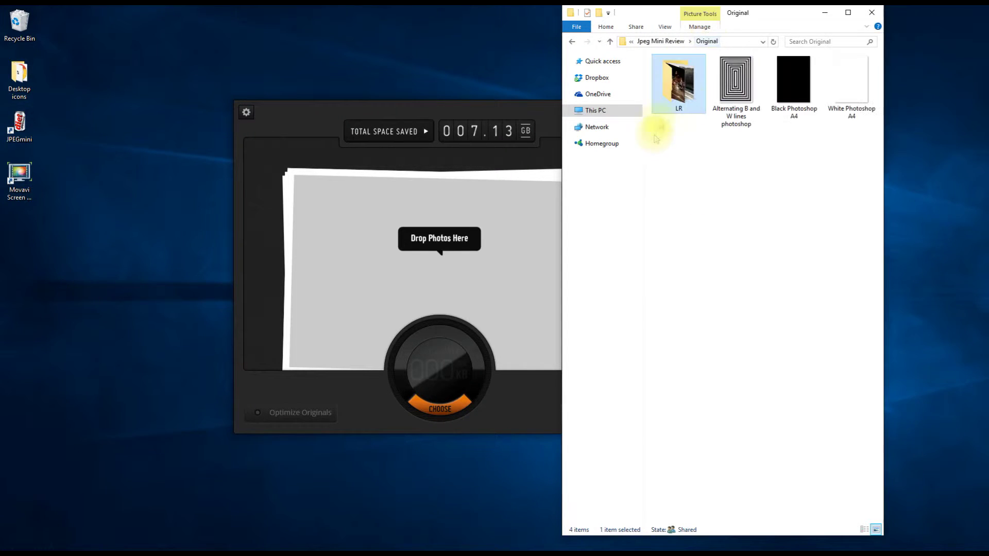
{"action": "left_click", "coordinate": [659, 41]}
{"action": "double_click", "coordinate": [687, 73]}
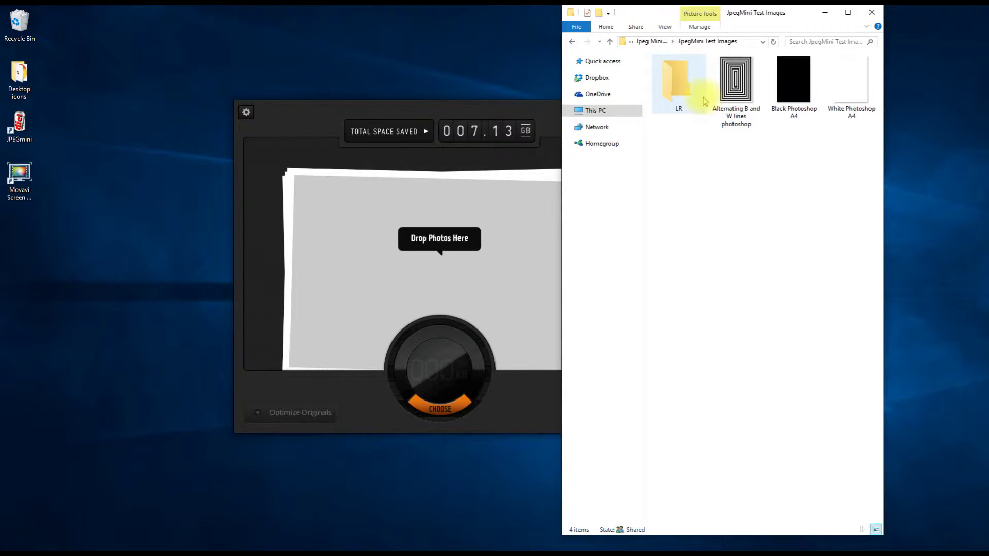
{"action": "double_click", "coordinate": [693, 80]}
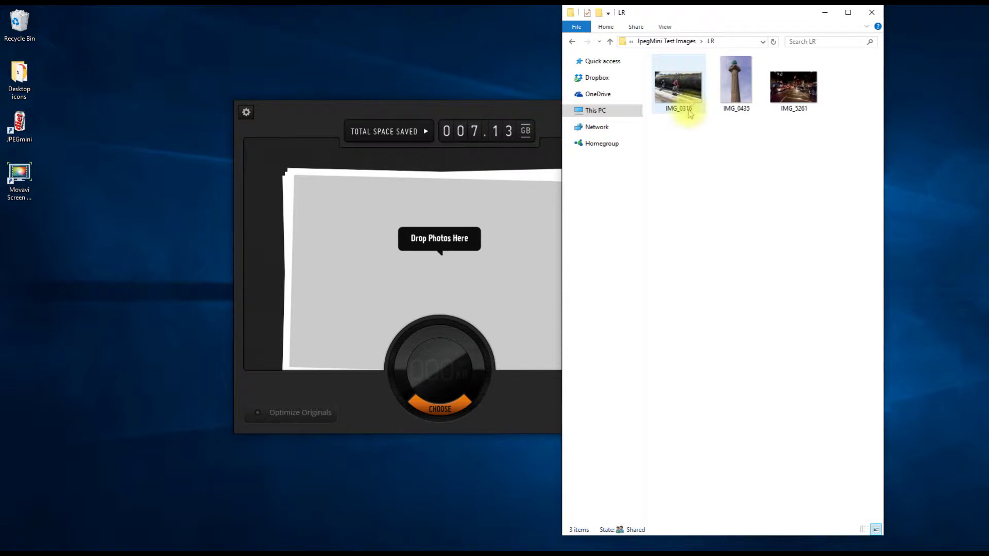
- Drop the 11.0 MB IMG_0316 into JPEGmini, saving 6.244 MB
{"action": "left_click_drag", "start_coordinate": [711, 15], "coordinate": [793, 15]}
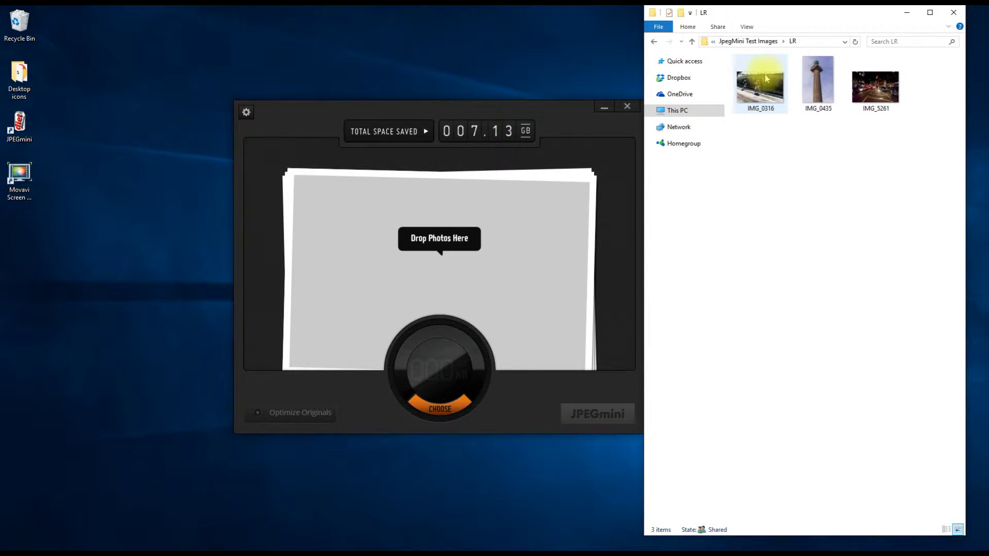
{"action": "left_click", "coordinate": [766, 85]}
{"action": "left_click_drag", "start_coordinate": [770, 89], "coordinate": [490, 253]}
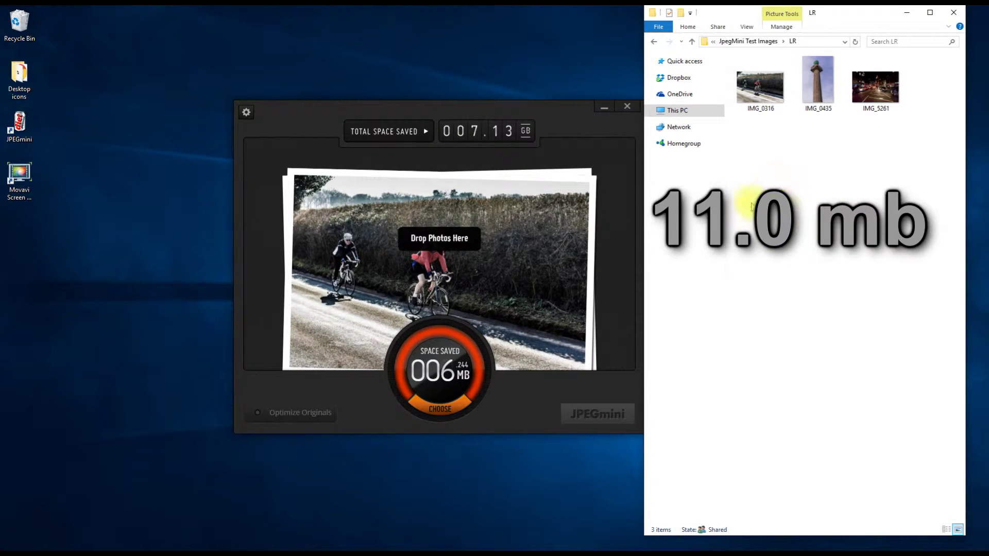
- Confirm IMG_0316 is now 4.83 MB and compress IMG_0435 down to 3.78 MB
{"action": "left_click", "coordinate": [764, 87]}
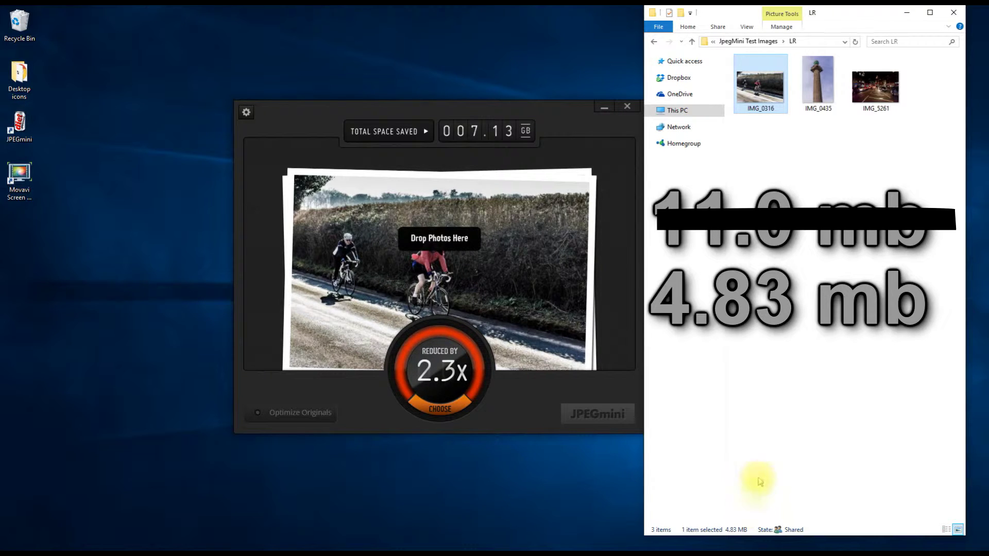
{"action": "left_click", "coordinate": [834, 105]}
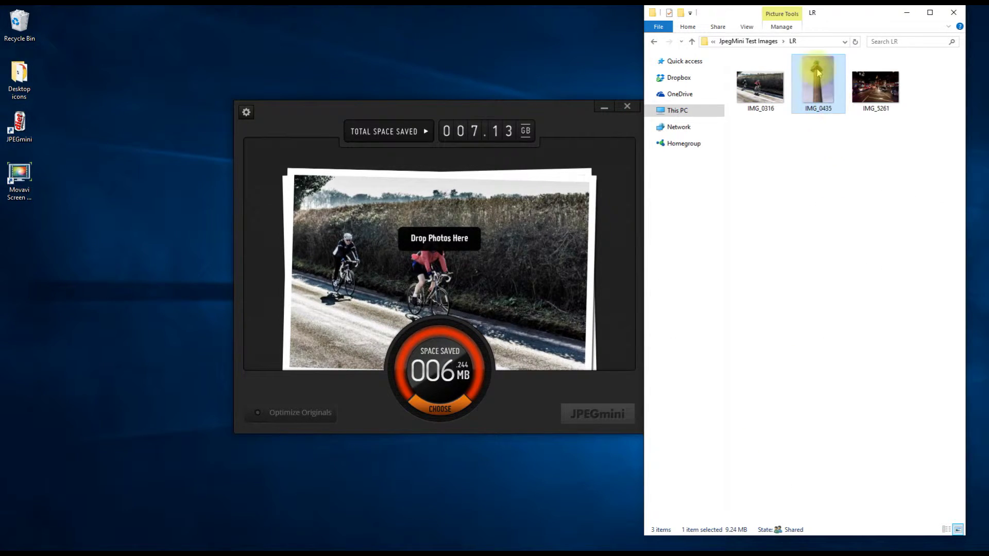
{"action": "left_click_drag", "start_coordinate": [818, 72], "coordinate": [509, 258]}
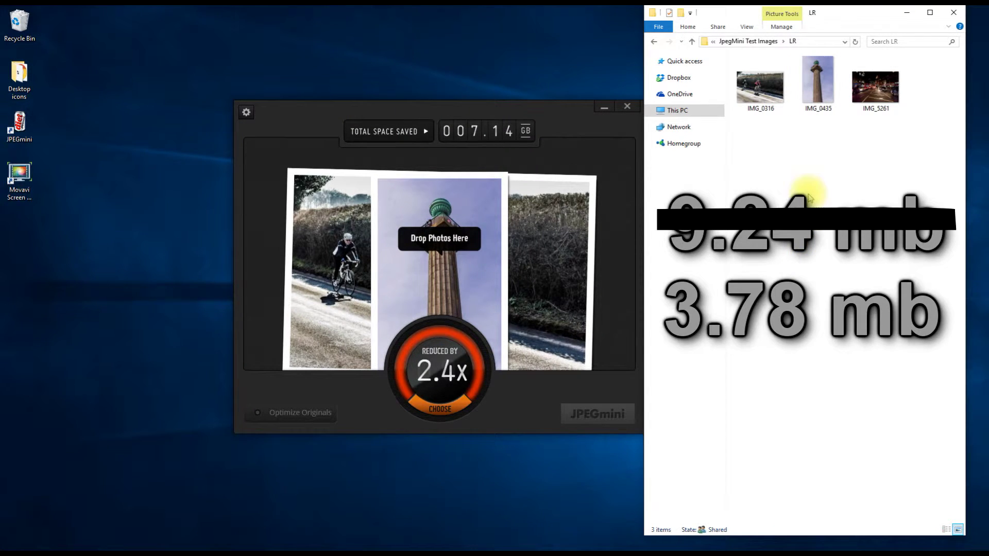
{"action": "left_click", "coordinate": [818, 88]}
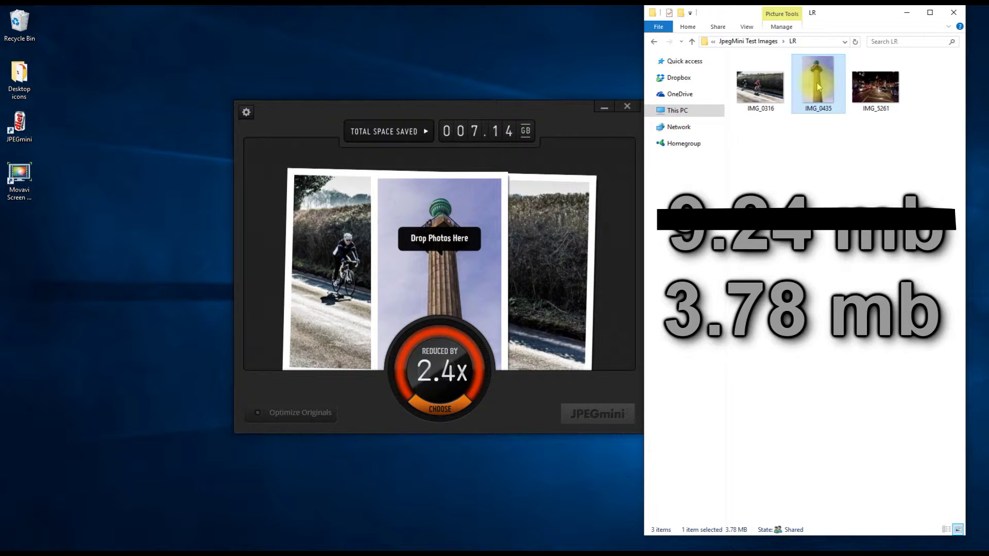
- Compress IMG_5261 from 10.60 MB to 4.64 MB in JPEGmini
{"action": "left_click", "coordinate": [880, 86]}
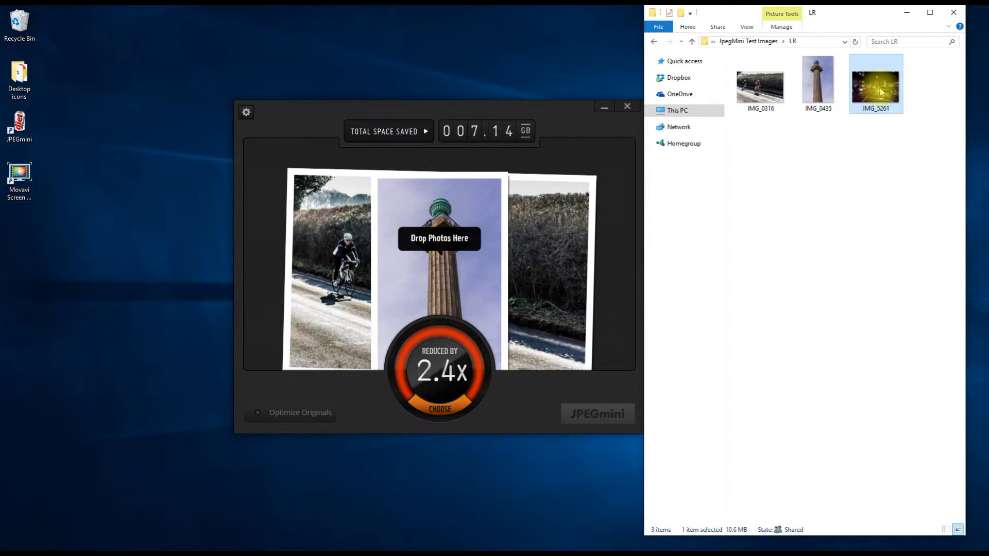
{"action": "left_click_drag", "start_coordinate": [881, 92], "coordinate": [472, 250]}
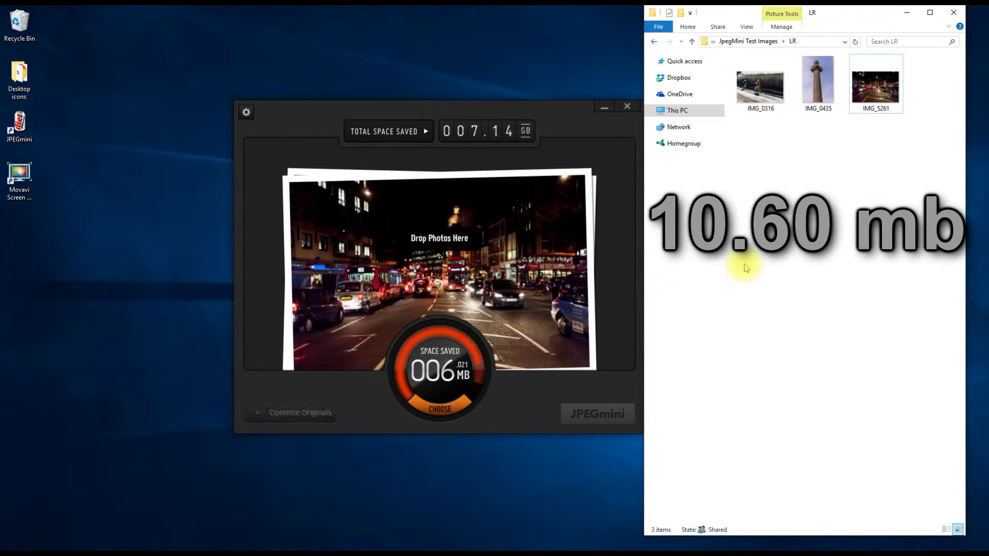
{"action": "left_click", "coordinate": [877, 87]}
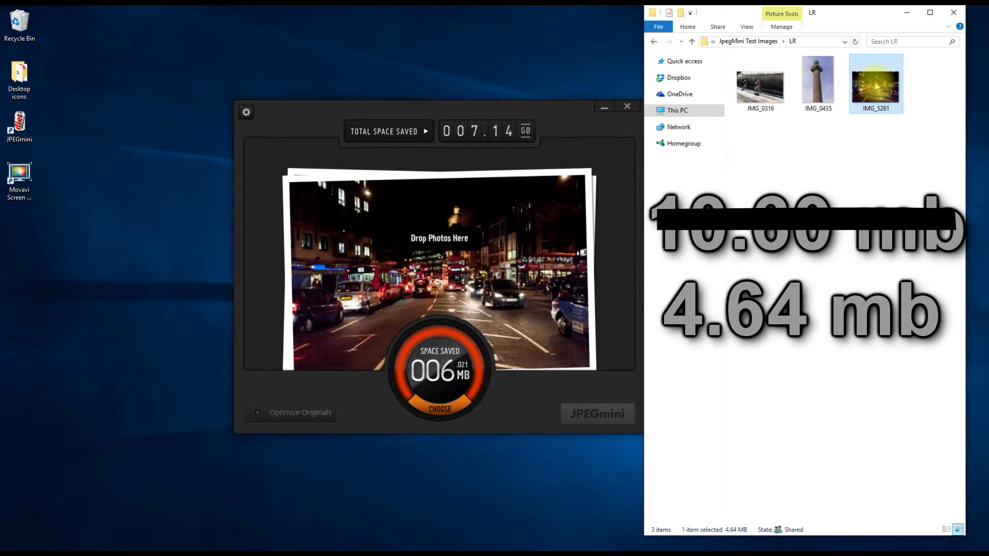
{"action": "mouse_move", "coordinate": [875, 86]}
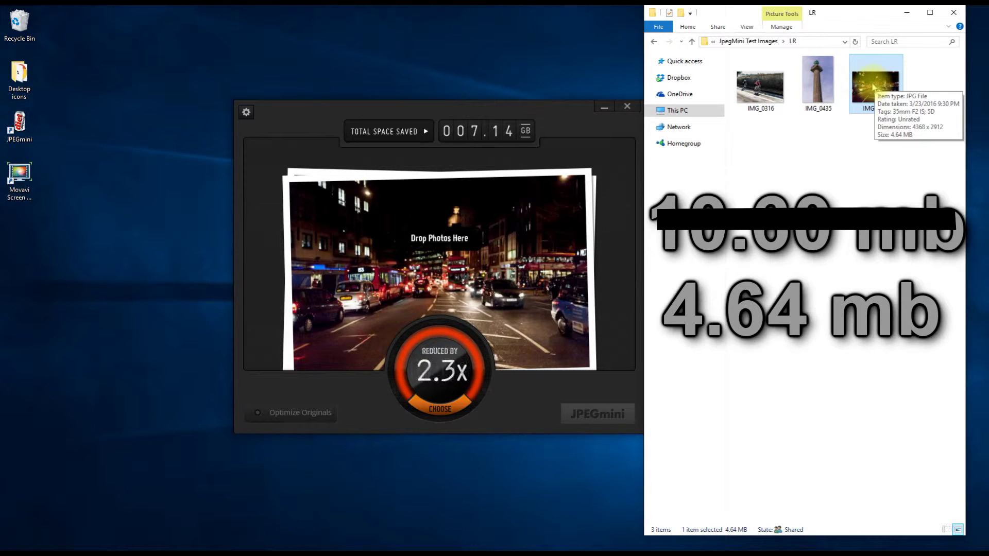
- View compressed IMG_0316 and IMG_5261 full-screen in Photos, then close the viewer
{"action": "double_click", "coordinate": [761, 92]}
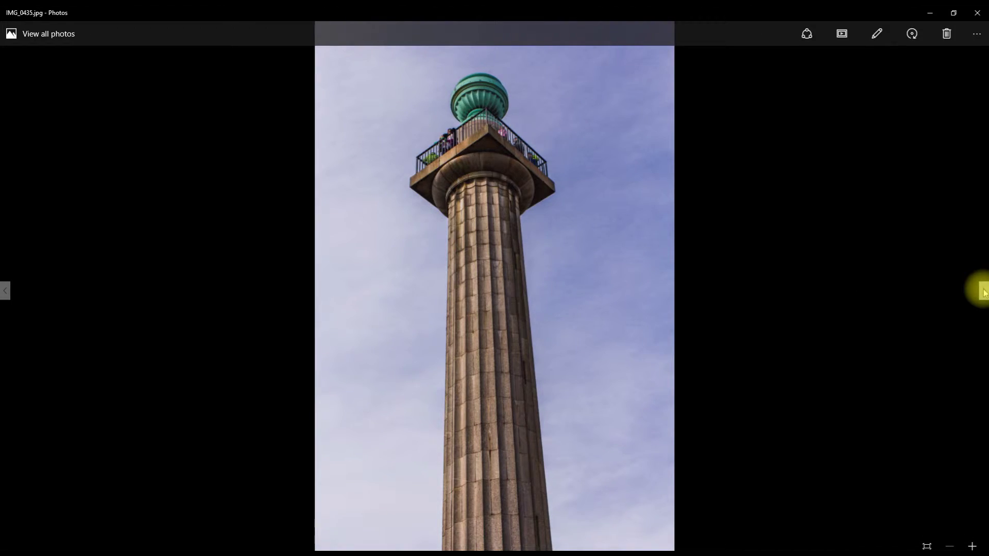
{"action": "left_click", "coordinate": [983, 291]}
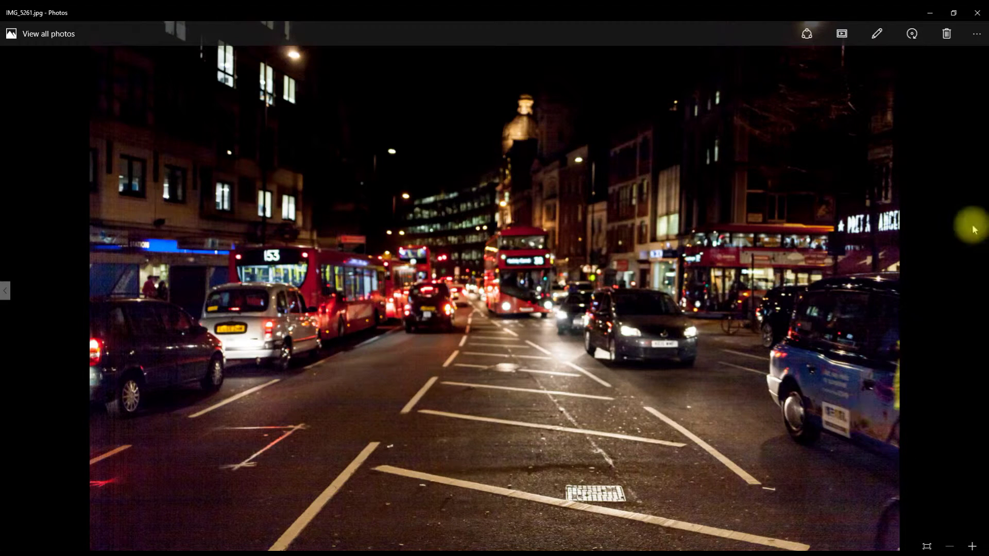
{"action": "left_click", "coordinate": [977, 13]}
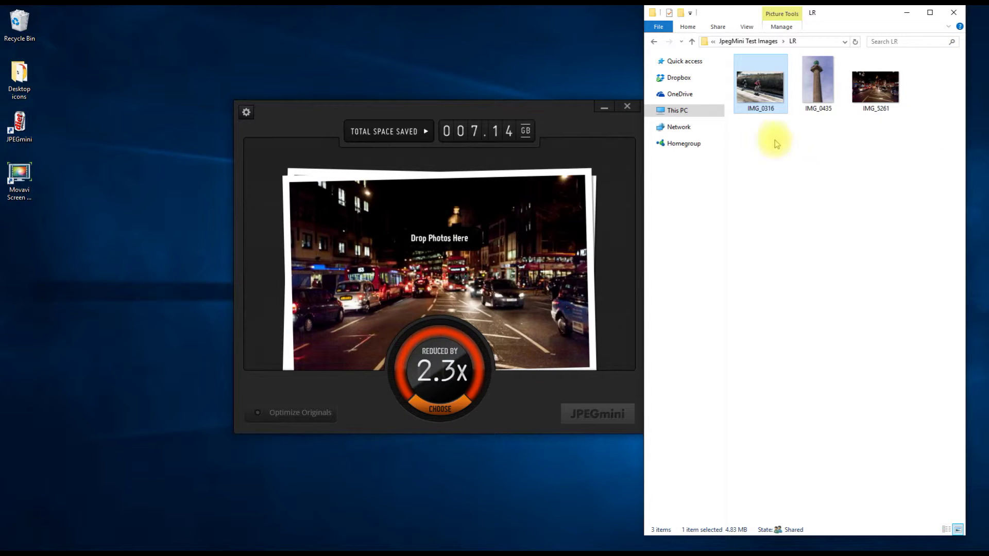
- Compress 'Alternating B and W lines photoshop' 4.4x to 292 KB, then select Black Photoshop A4
{"action": "left_click", "coordinate": [766, 45]}
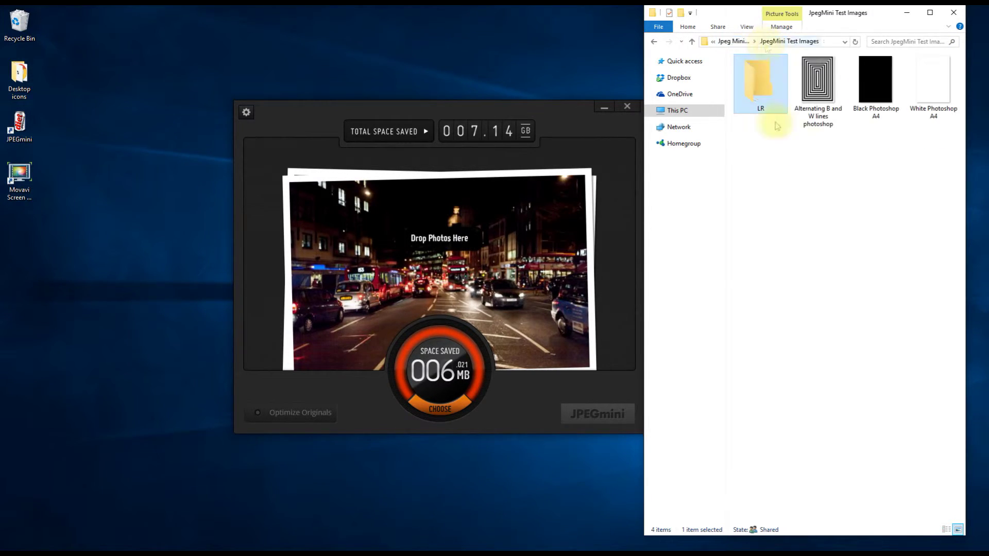
{"action": "left_click", "coordinate": [817, 94]}
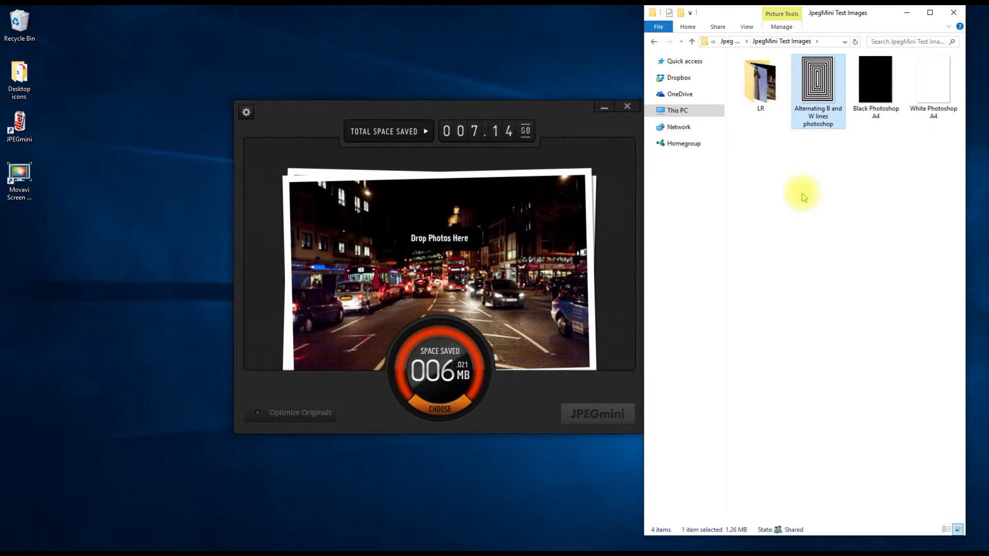
{"action": "left_click_drag", "start_coordinate": [818, 85], "coordinate": [463, 233]}
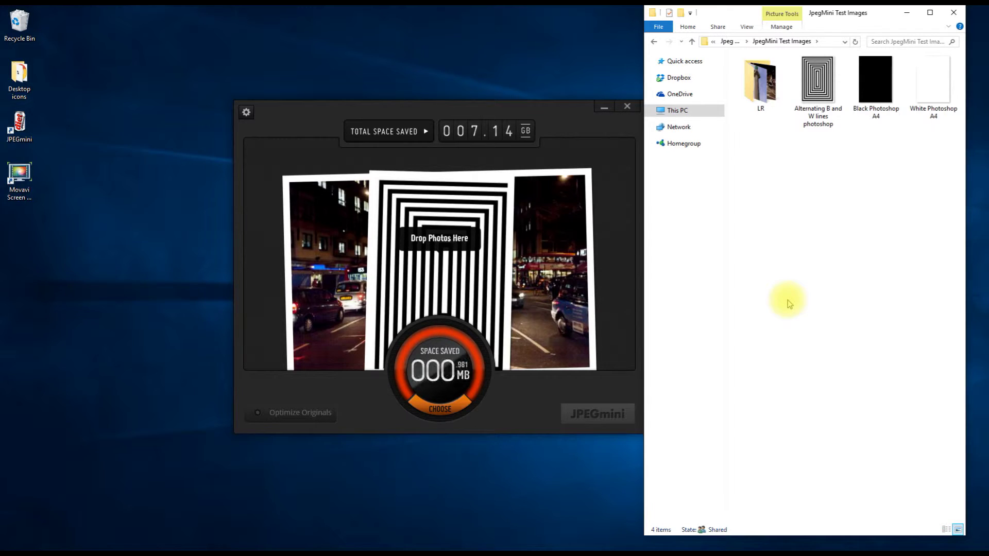
{"action": "left_click", "coordinate": [821, 83]}
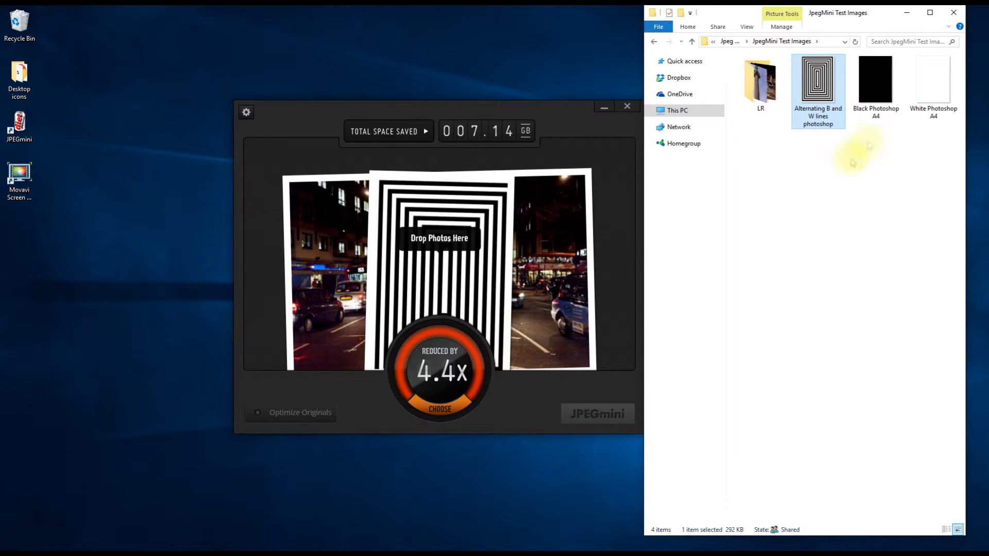
{"action": "left_click", "coordinate": [878, 84]}
- Drop Black and White Photoshop A4 into JPEGmini; both report Nothing Done at 1.0x
{"action": "left_click_drag", "start_coordinate": [877, 86], "coordinate": [492, 278]}
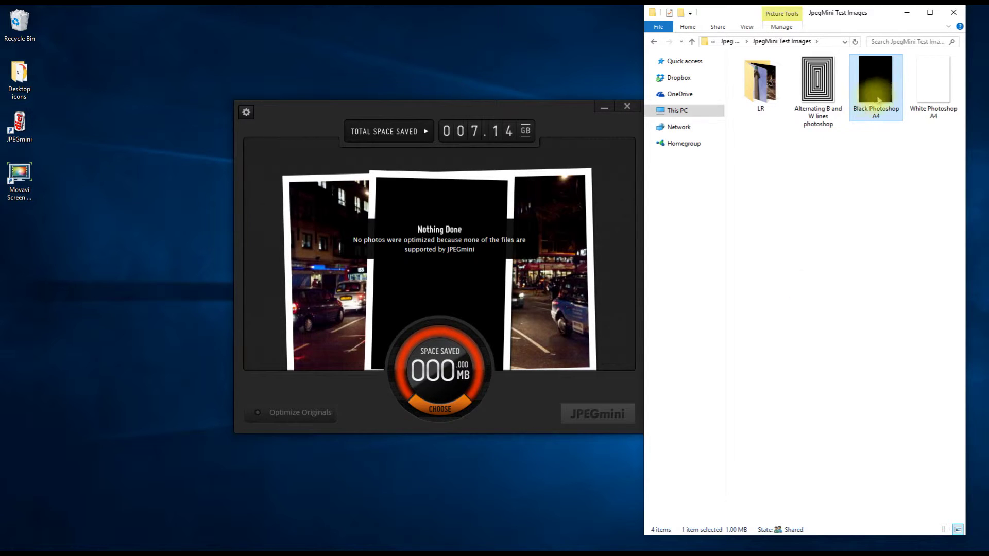
{"action": "left_click", "coordinate": [927, 85]}
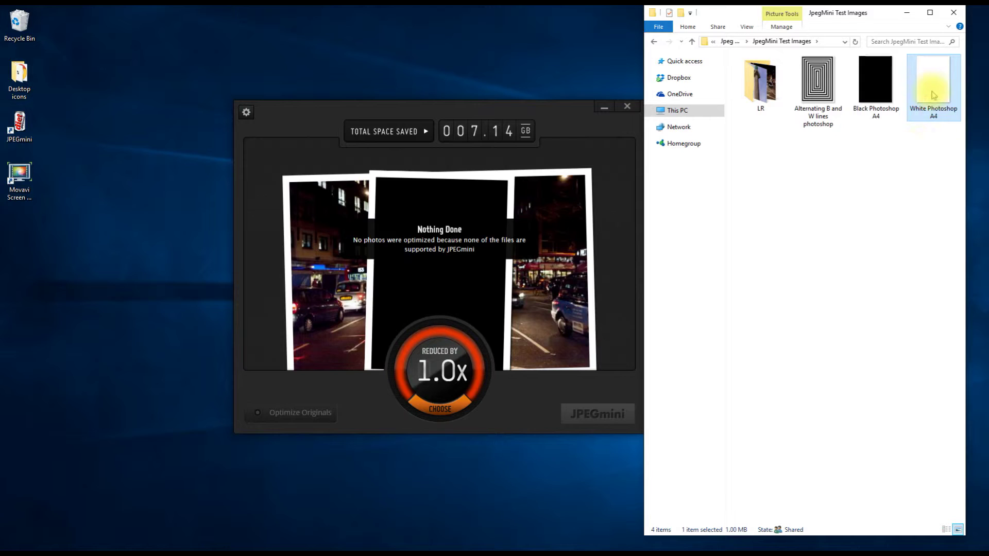
{"action": "left_click_drag", "start_coordinate": [932, 88], "coordinate": [512, 253]}
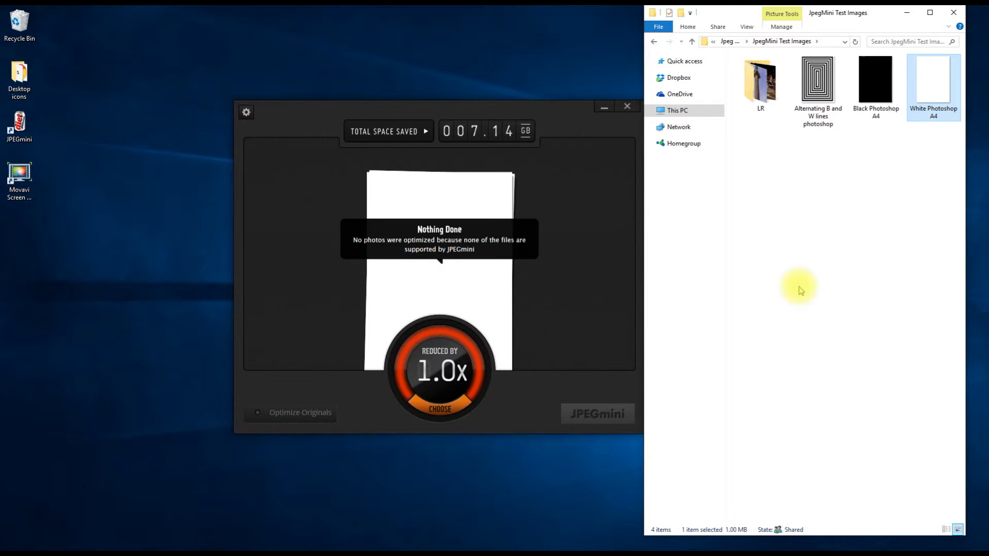
{"action": "key", "text": "Left"}
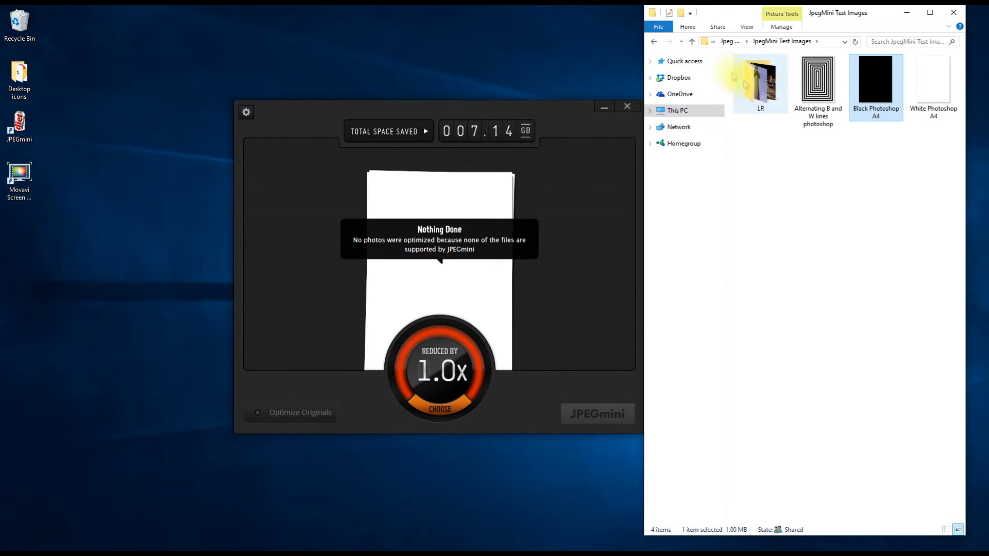
- Check the compressed IMG_0316 size, then open the original IMG_0316 from Original > LR in Photos
{"action": "left_click", "coordinate": [765, 85]}
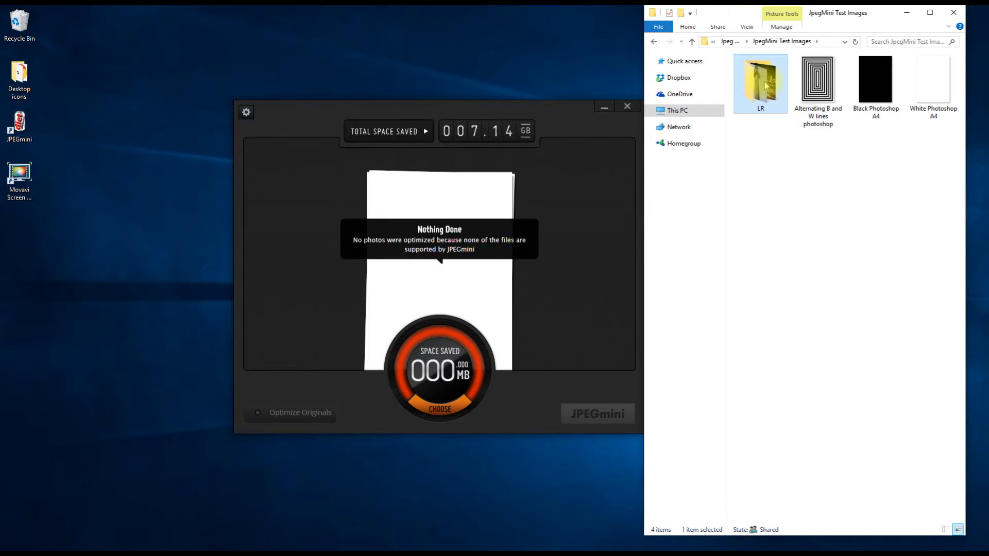
{"action": "double_click", "coordinate": [766, 85]}
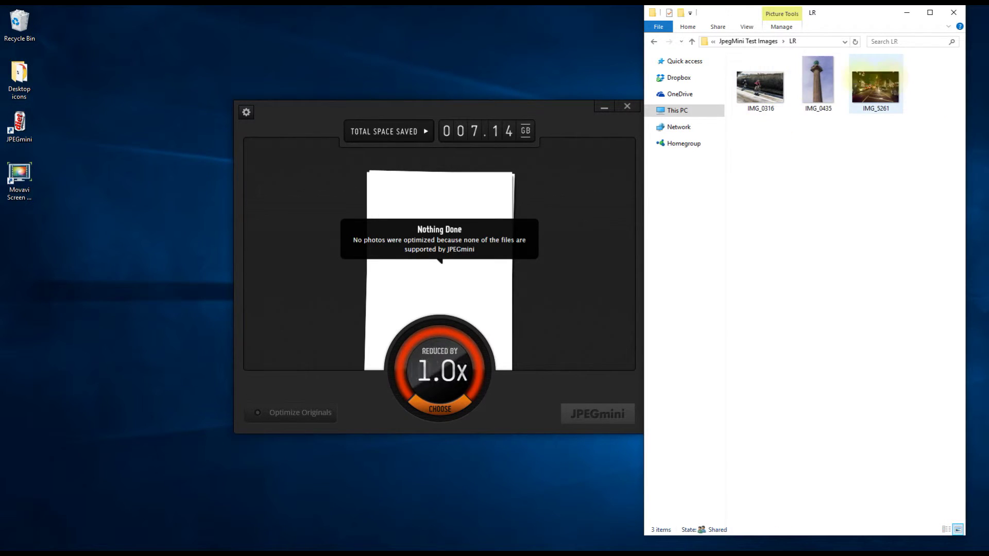
{"action": "left_click", "coordinate": [772, 86]}
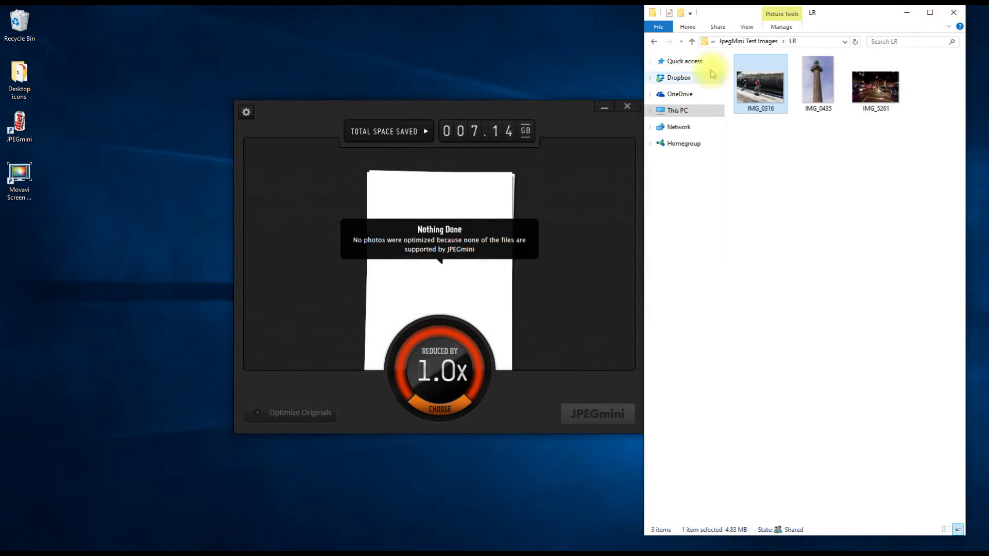
{"action": "left_click", "coordinate": [743, 42]}
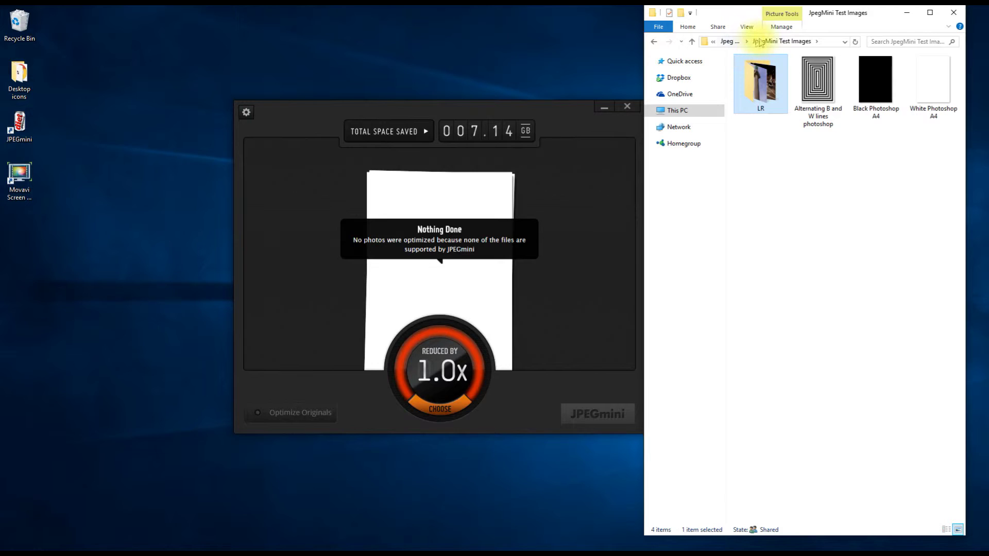
{"action": "left_click", "coordinate": [728, 41]}
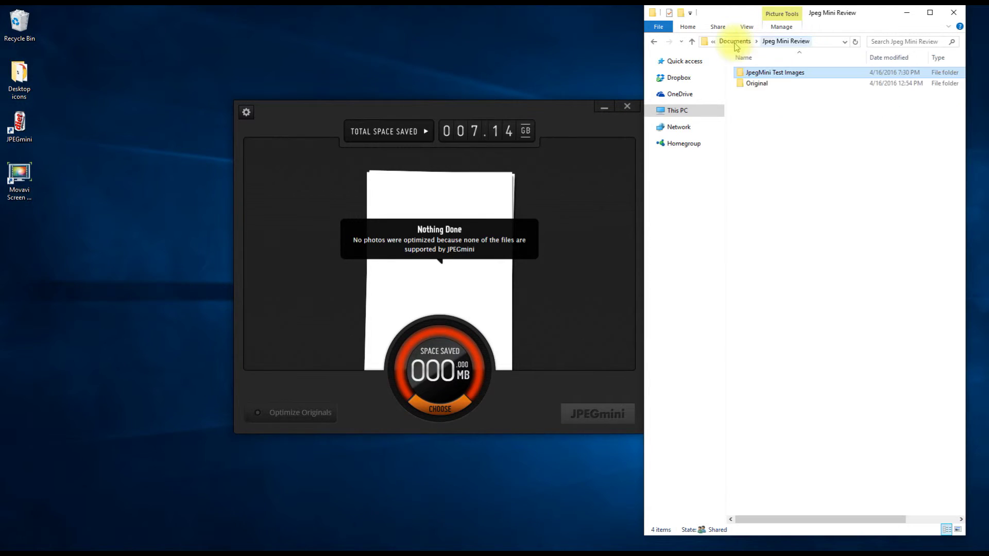
{"action": "double_click", "coordinate": [758, 86]}
{"action": "double_click", "coordinate": [760, 90]}
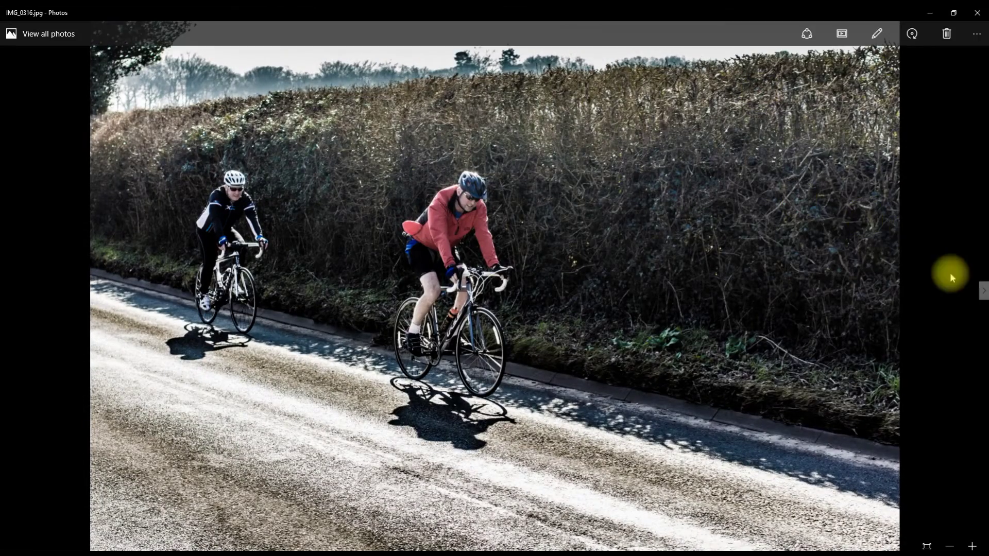
- Window the photo viewer on the left with Explorer on the right, then minimise Photos
{"action": "left_click", "coordinate": [953, 13]}
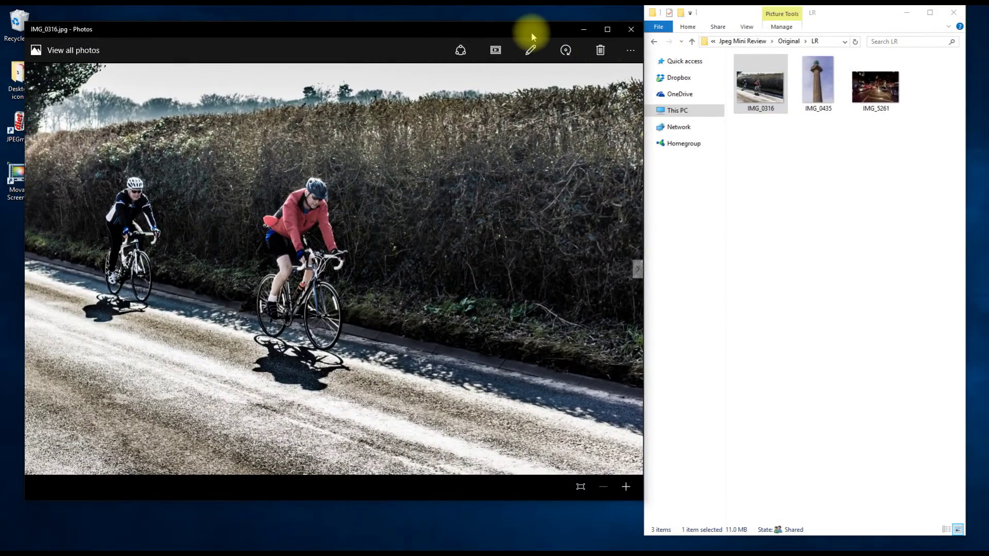
{"action": "left_click_drag", "start_coordinate": [531, 32], "coordinate": [523, 108]}
{"action": "left_click_drag", "start_coordinate": [716, 17], "coordinate": [905, 55]}
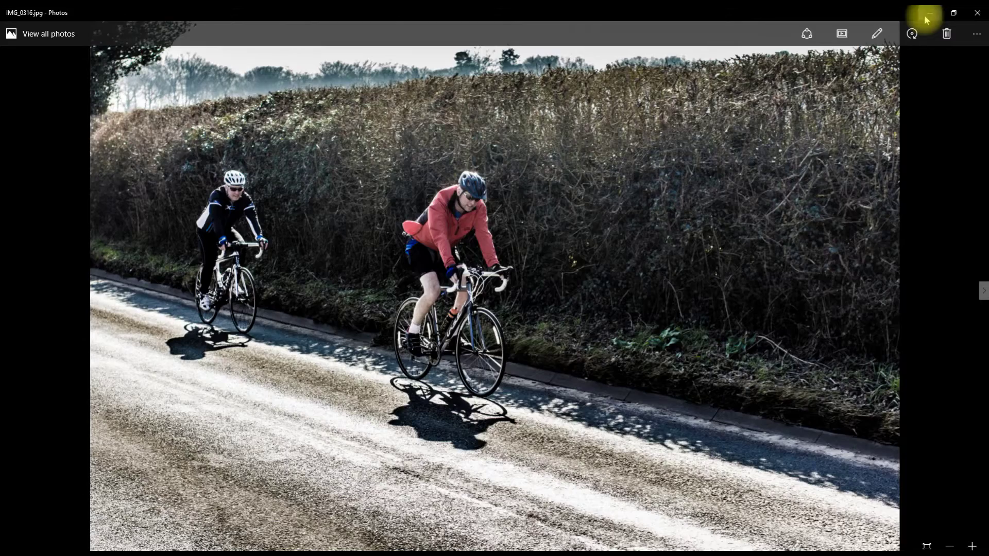
{"action": "left_click", "coordinate": [929, 15]}
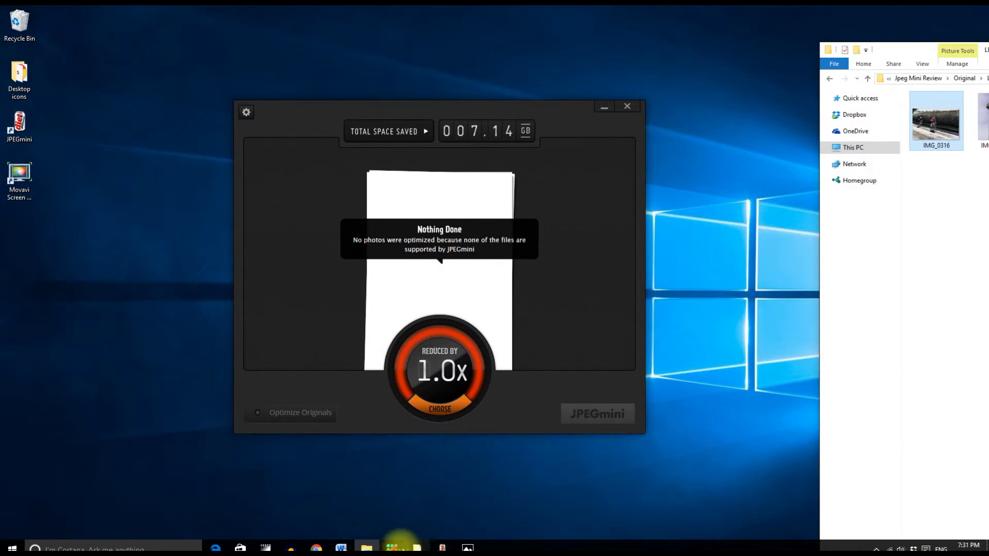
- Reopen the original IMG_0316 and Alt+Tab between it and the compressed copy
{"action": "mouse_move", "coordinate": [464, 545]}
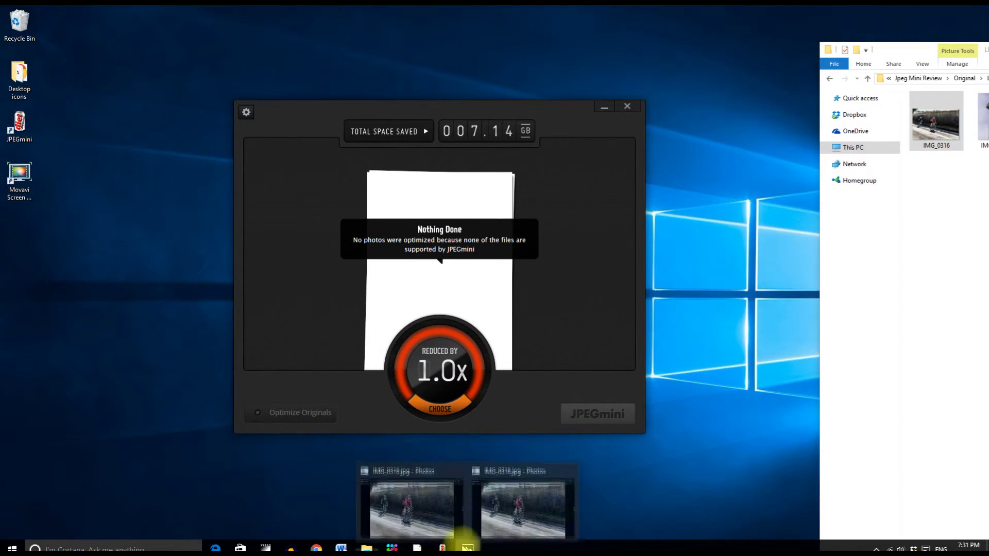
{"action": "mouse_move", "coordinate": [446, 506]}
{"action": "left_click", "coordinate": [446, 505]}
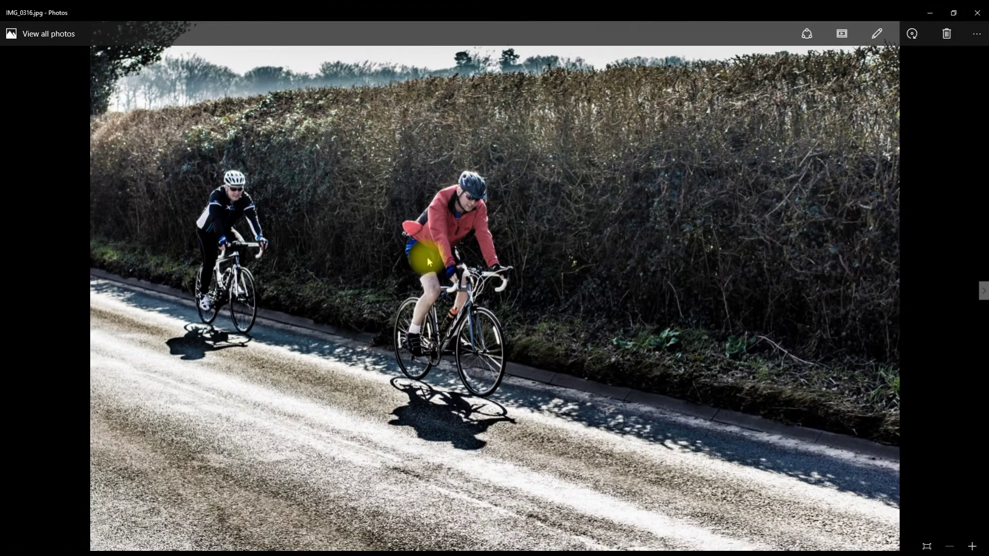
{"action": "key", "text": "alt+Tab"}
{"action": "key", "text": "alt+Tab"}
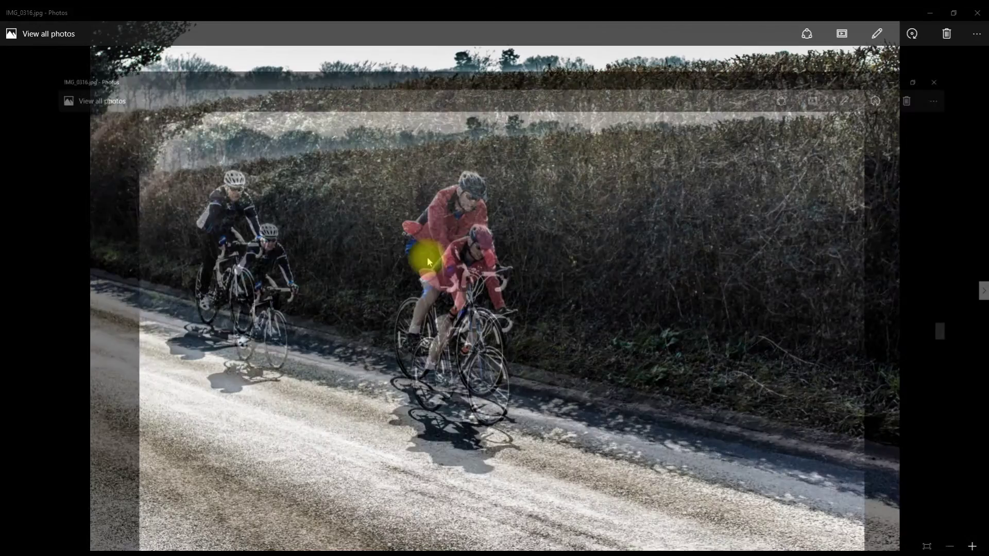
{"action": "key", "text": "alt+Tab"}
{"action": "key", "text": "alt+Tab"}
{"action": "key", "text": "alt+Tab"}
{"action": "key", "text": "alt+Tab"}
{"action": "key", "text": "alt+Tab"}
{"action": "key", "text": "alt+Tab"}
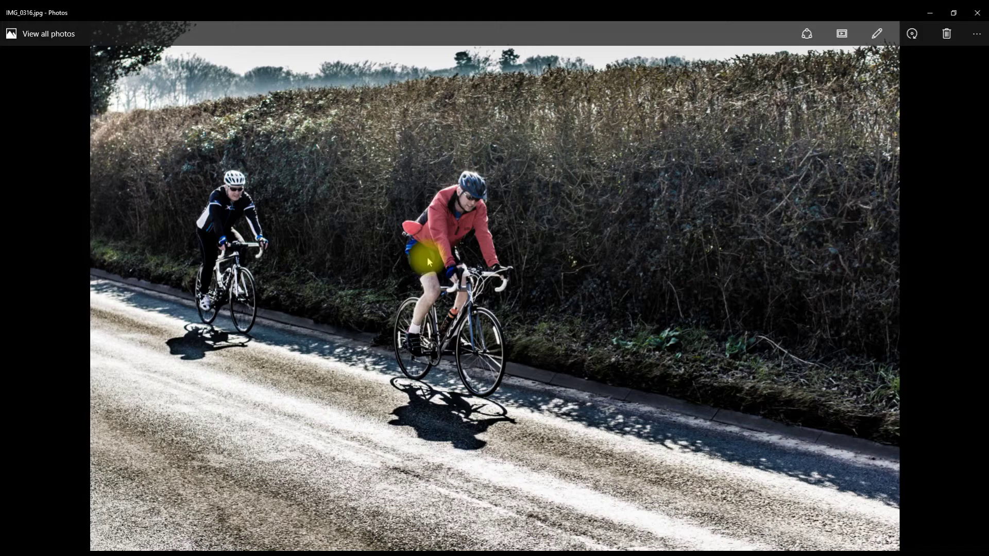
{"action": "key", "text": "alt+Tab"}
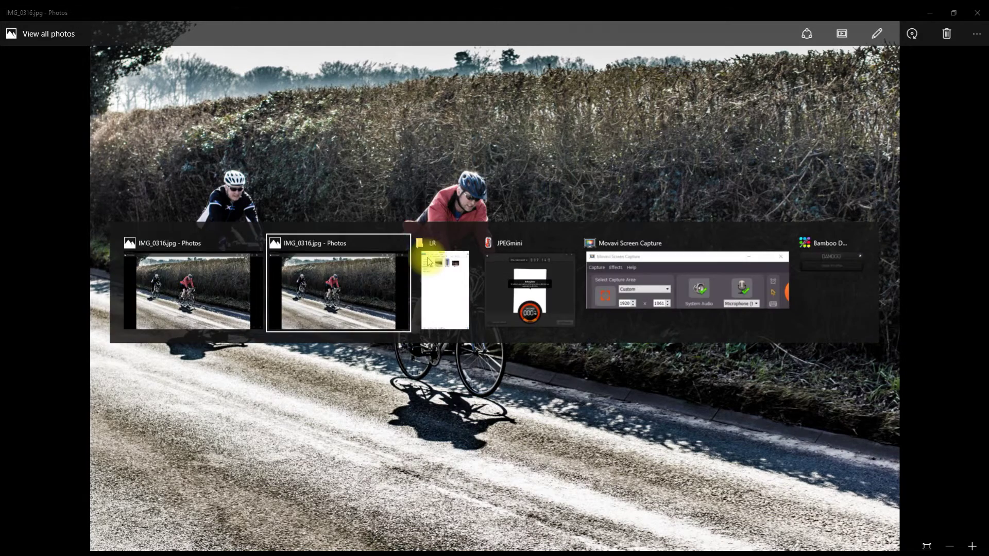